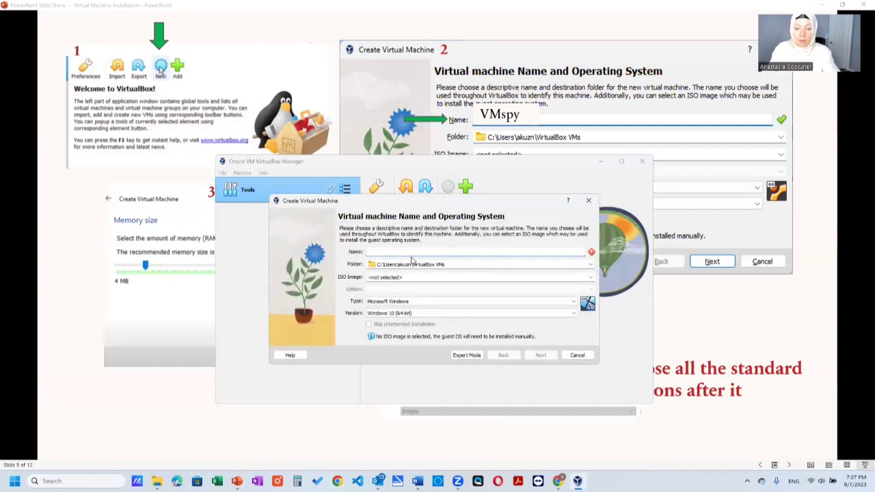
- Name the new machine VMspy, set type Linux and version Ubuntu (64-bit), and continue to Hardware
{"action": "type", "text": "VM"}
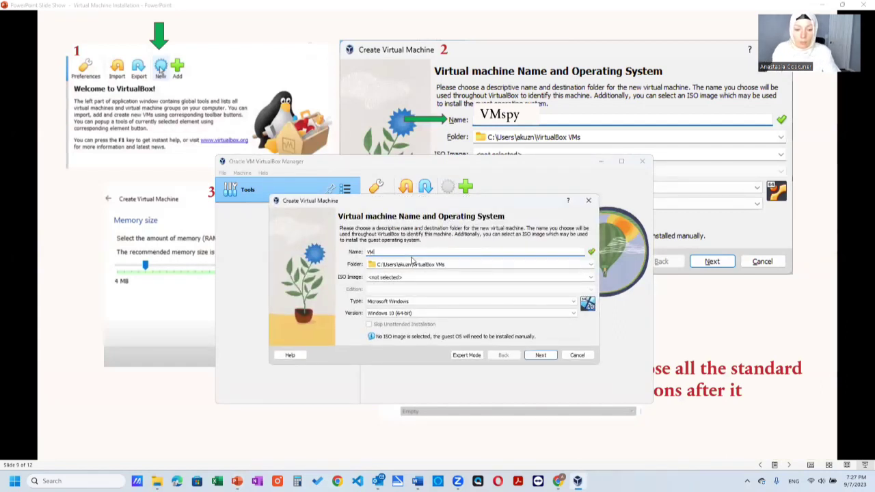
{"action": "type", "text": "spy"}
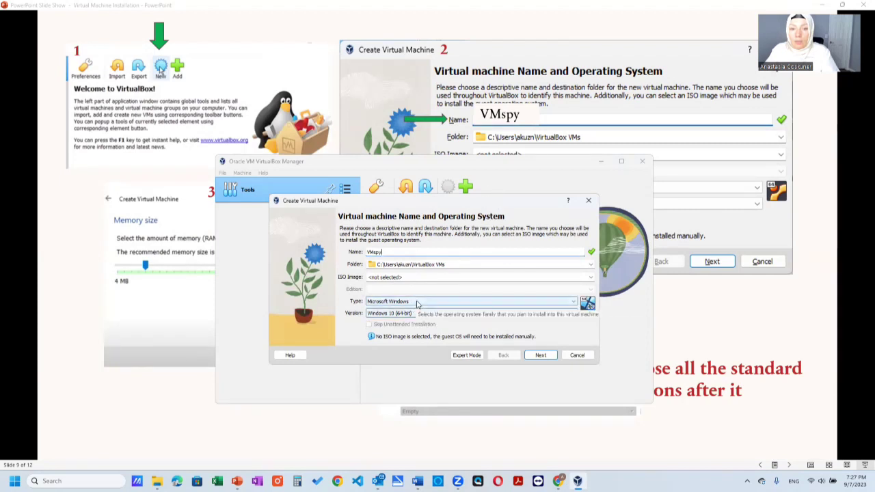
{"action": "left_click", "coordinate": [416, 303]}
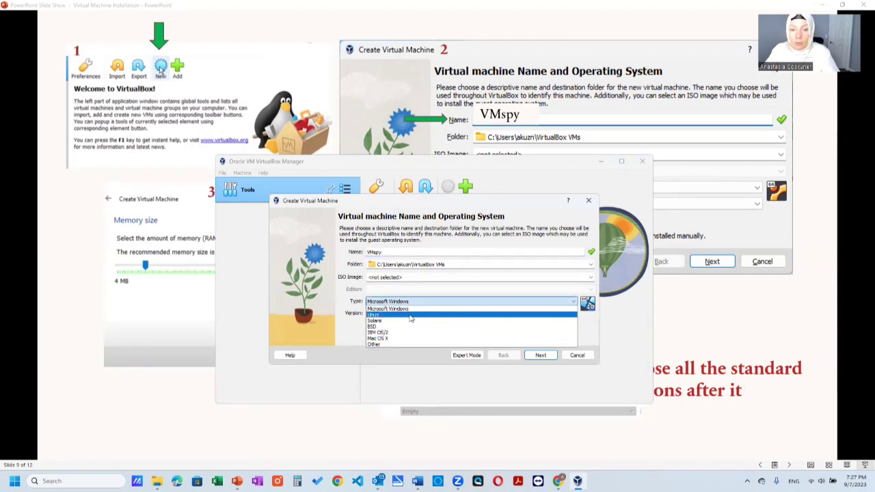
{"action": "left_click", "coordinate": [410, 316]}
{"action": "left_click", "coordinate": [411, 314]}
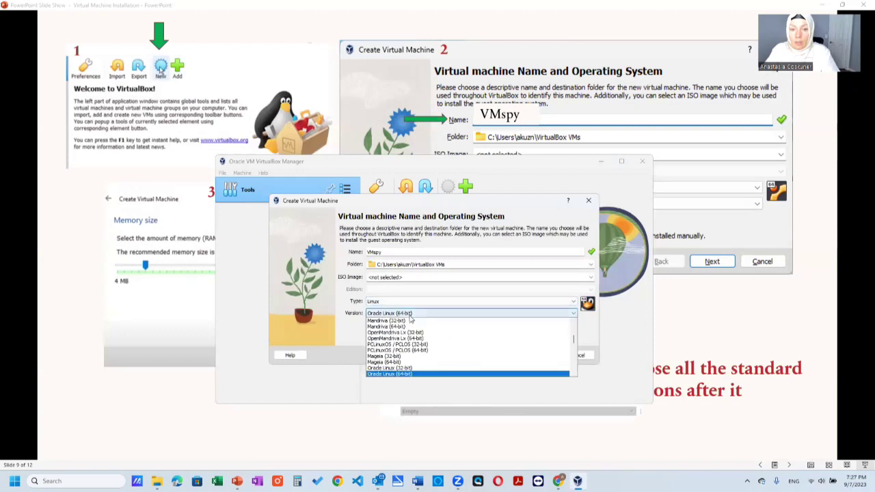
{"action": "scroll", "coordinate": [408, 344], "scroll_direction": "down", "scroll_amount": 6}
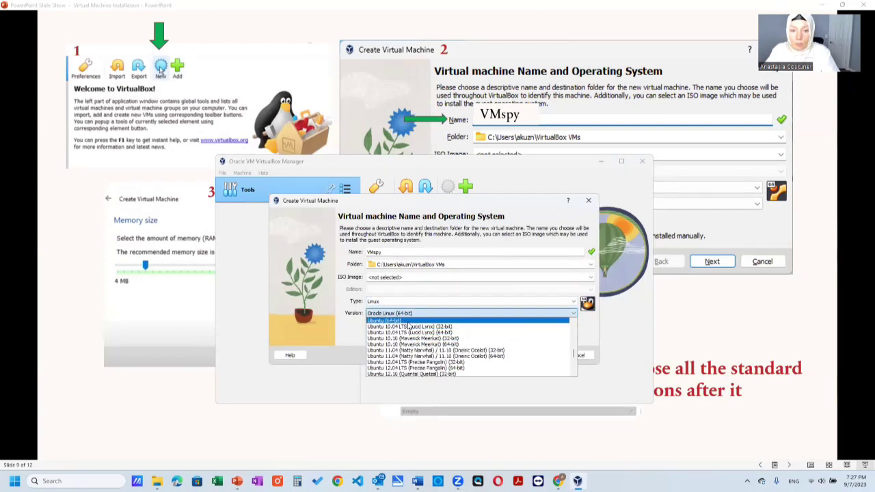
{"action": "left_click", "coordinate": [408, 321]}
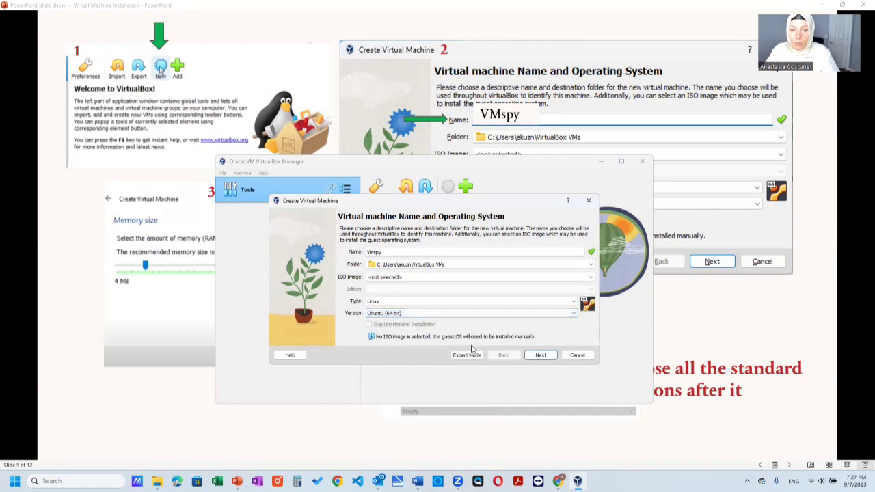
{"action": "left_click", "coordinate": [540, 355]}
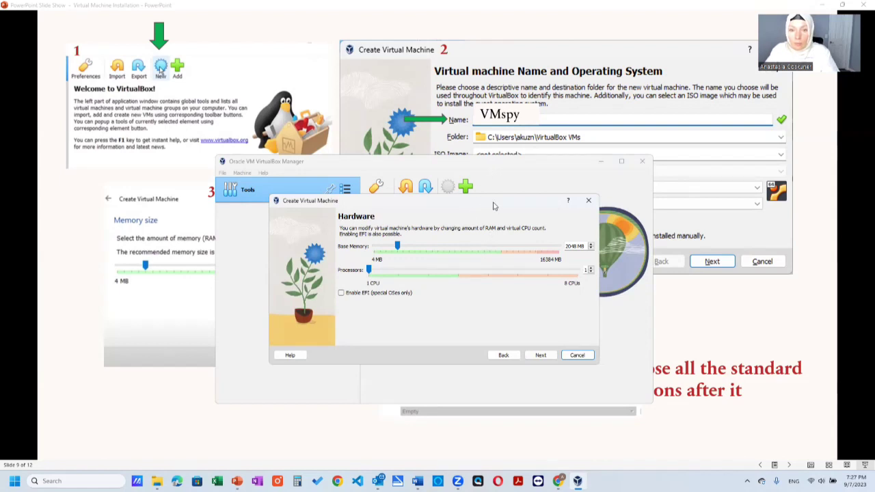
{"action": "left_click_drag", "start_coordinate": [493, 205], "coordinate": [490, 211]}
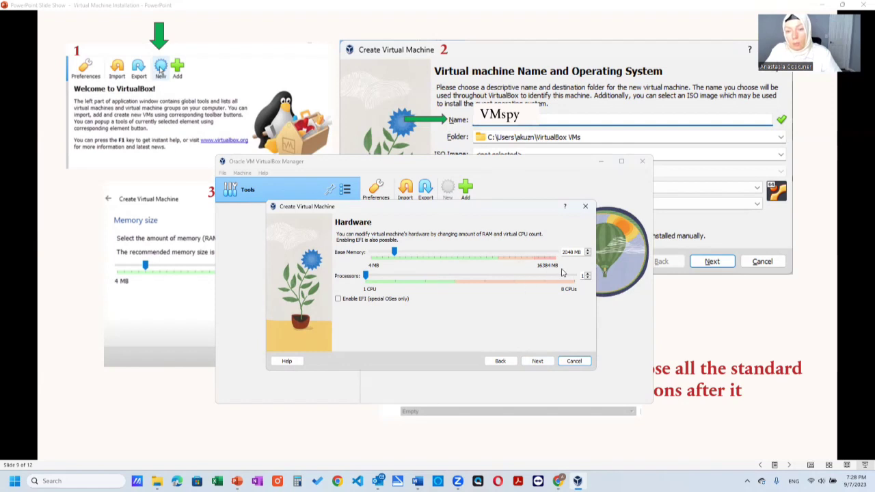
- Create VMspy with 2048 MB memory and a 25 GB virtual disk, then minimize VirtualBox Manager
{"action": "left_click", "coordinate": [536, 363]}
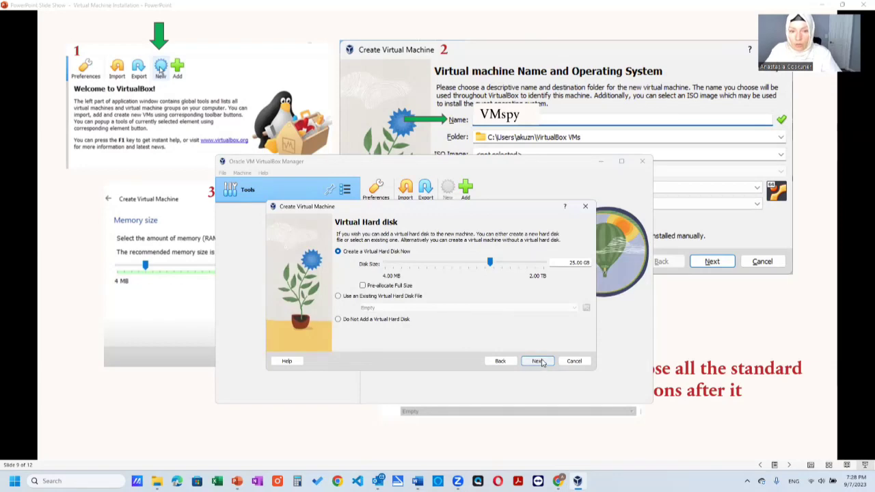
{"action": "left_click", "coordinate": [539, 361]}
{"action": "left_click", "coordinate": [538, 361]}
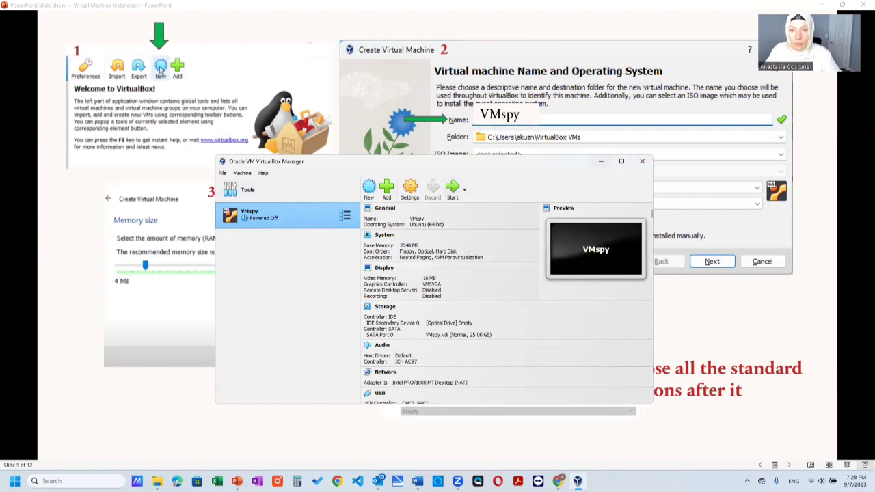
{"action": "left_click", "coordinate": [600, 161]}
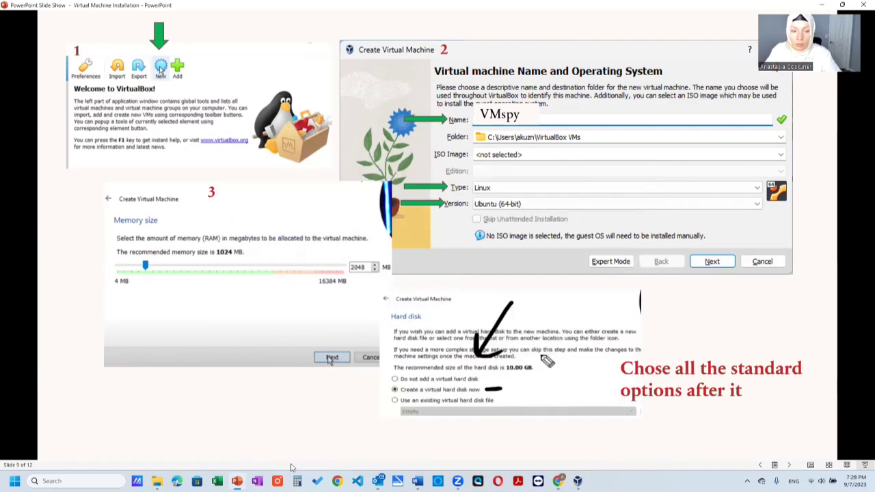
- Show slide 10, 'Let's change # of CPU', and bring VirtualBox Manager back to the front
{"action": "scroll", "coordinate": [451, 401], "scroll_direction": "down", "scroll_amount": 2}
{"action": "scroll", "coordinate": [451, 400], "scroll_direction": "up", "scroll_amount": 1}
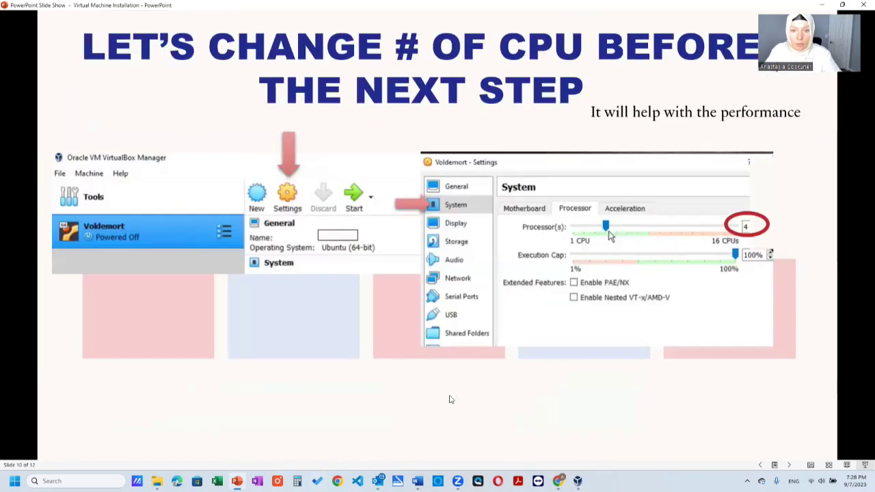
{"action": "scroll", "coordinate": [450, 400], "scroll_direction": "down", "scroll_amount": 1}
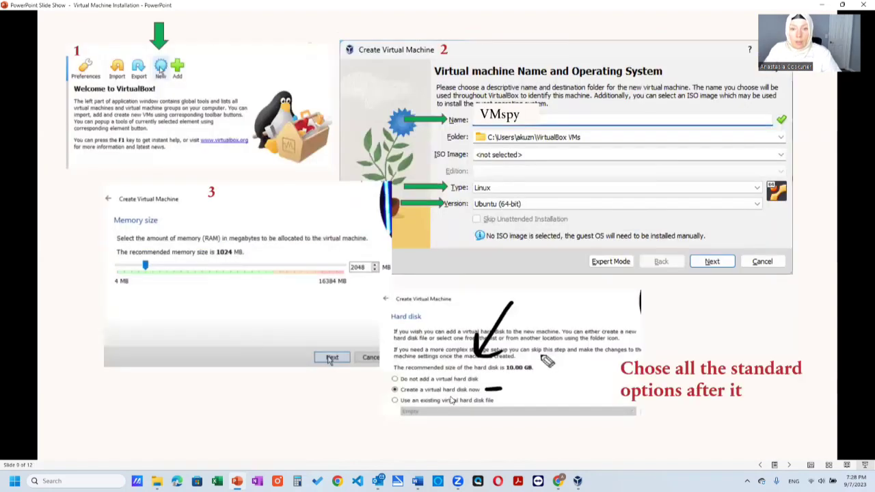
{"action": "scroll", "coordinate": [451, 401], "scroll_direction": "up", "scroll_amount": 1}
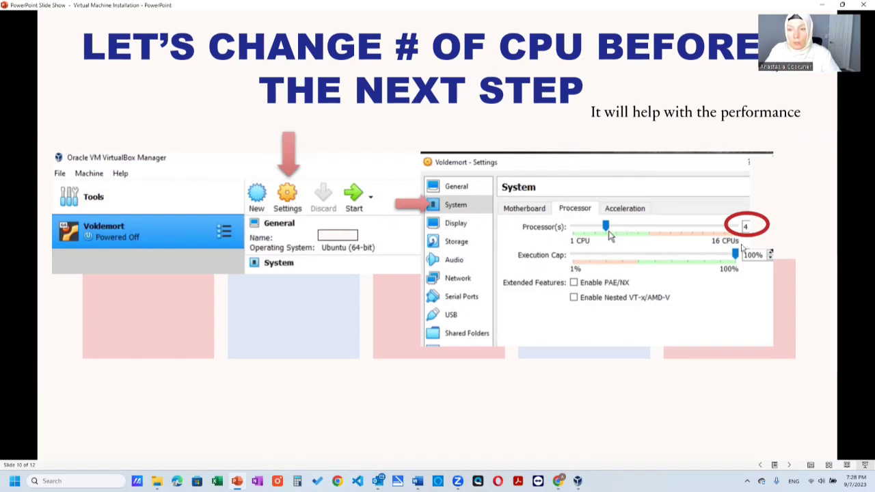
{"action": "left_click", "coordinate": [578, 481]}
- Set VMspy's processor count to 3 under Settings > System > Processor
{"action": "left_click", "coordinate": [410, 189]}
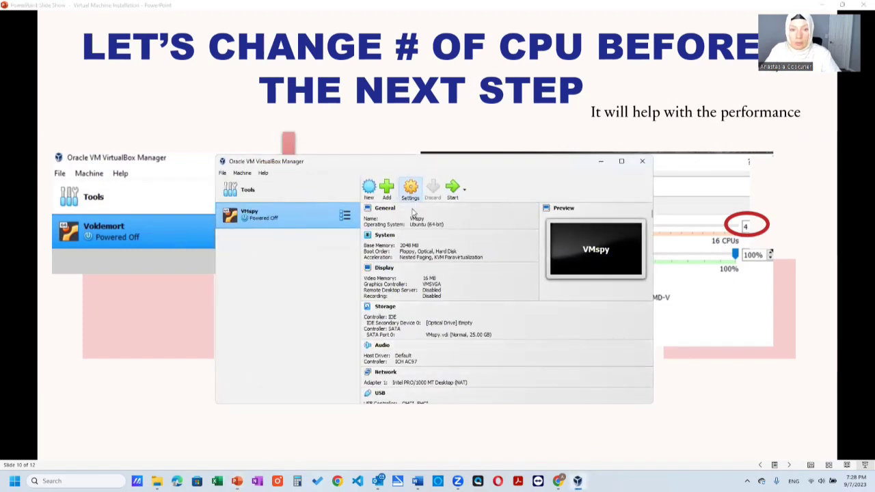
{"action": "left_click", "coordinate": [319, 209]}
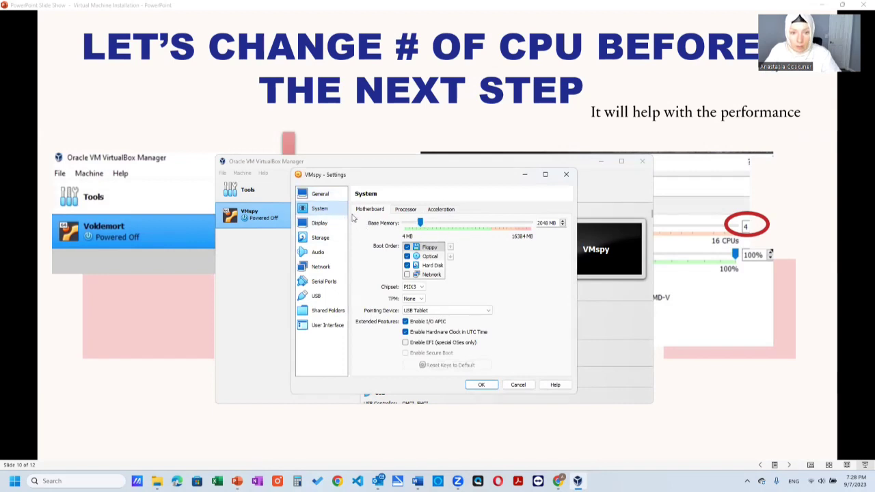
{"action": "left_click", "coordinate": [405, 210]}
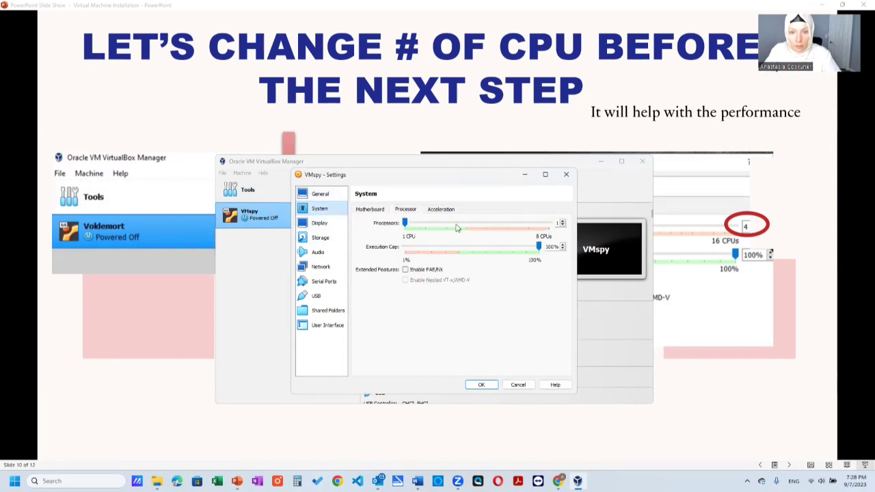
{"action": "left_click", "coordinate": [562, 221]}
{"action": "left_click", "coordinate": [563, 222]}
{"action": "left_click", "coordinate": [563, 221]}
{"action": "left_click", "coordinate": [563, 221]}
{"action": "left_click", "coordinate": [562, 227]}
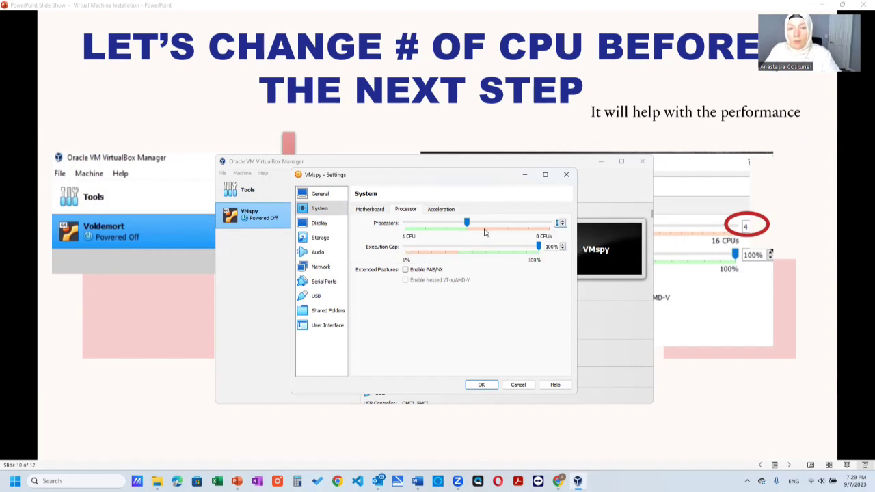
{"action": "left_click", "coordinate": [562, 227]}
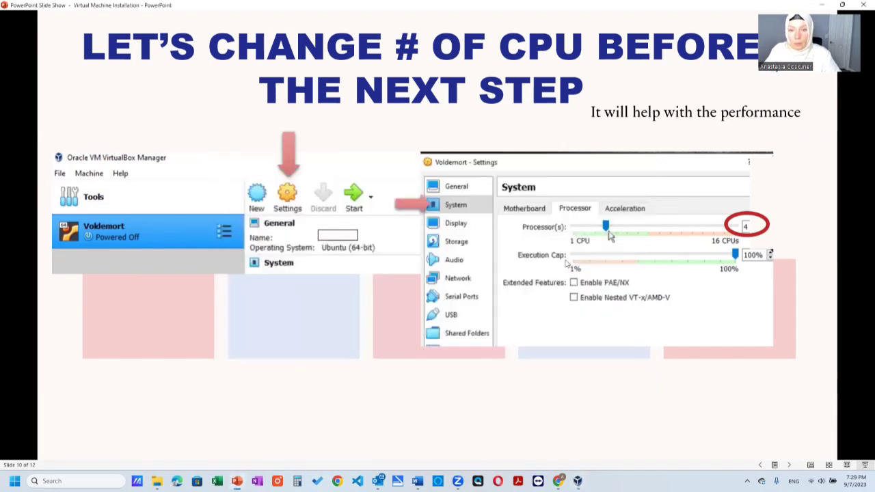
- Advance to the Kali installation slide and start the VMspy machine from VirtualBox Manager
{"action": "left_click", "coordinate": [761, 373]}
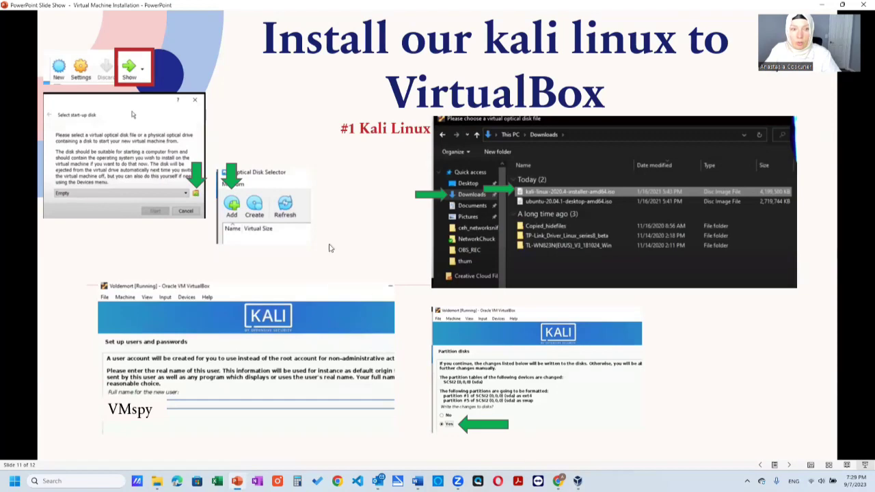
{"action": "left_click", "coordinate": [578, 481]}
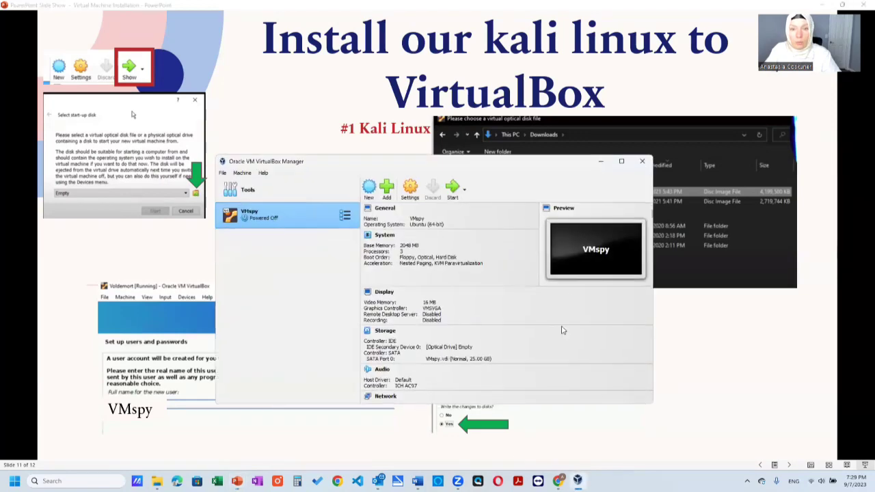
{"action": "left_click", "coordinate": [451, 190]}
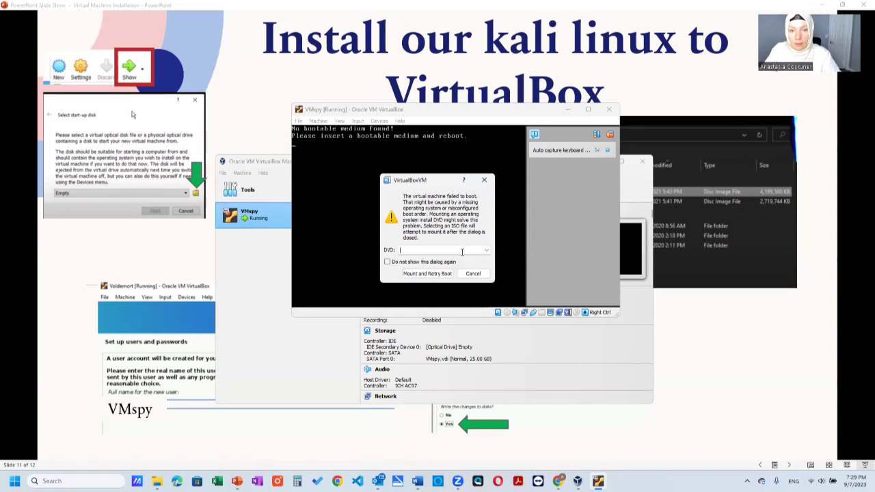
- Mount kali-linux-2023.3-installer-amd64.iso from Downloads as VMspy's startup disk and retry booting
{"action": "left_click", "coordinate": [487, 251]}
{"action": "left_click", "coordinate": [470, 266]}
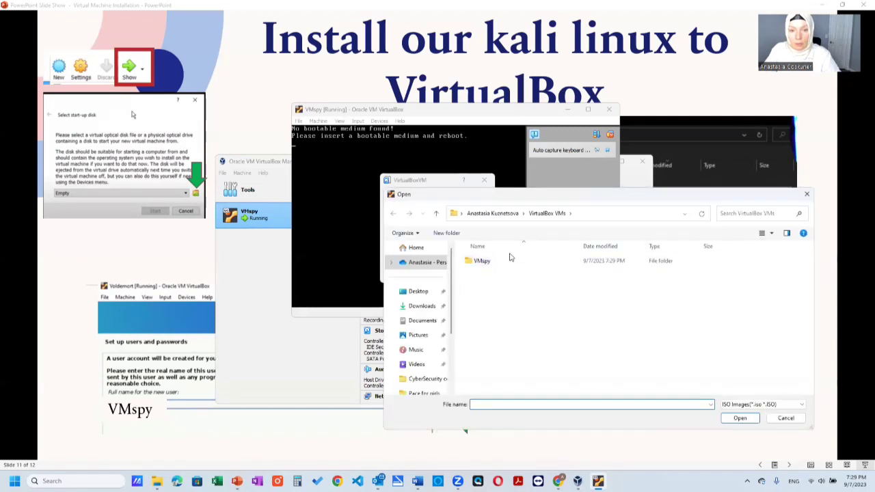
{"action": "left_click", "coordinate": [421, 306]}
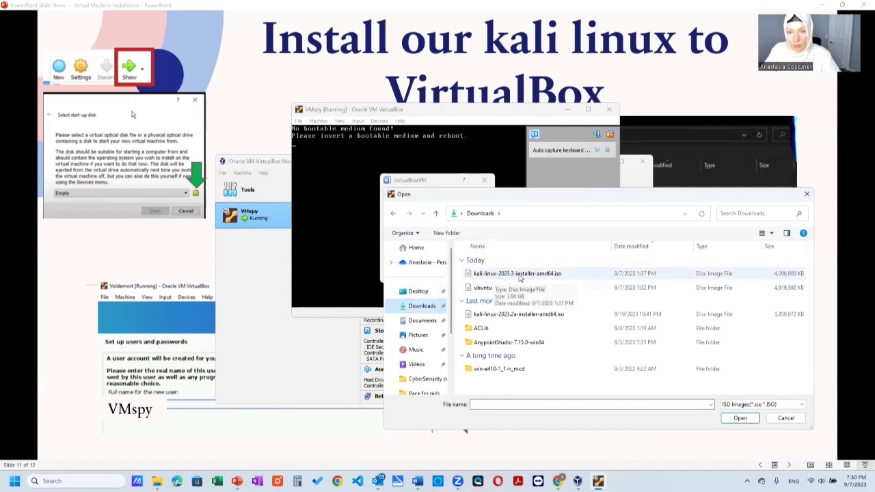
{"action": "left_click", "coordinate": [517, 275]}
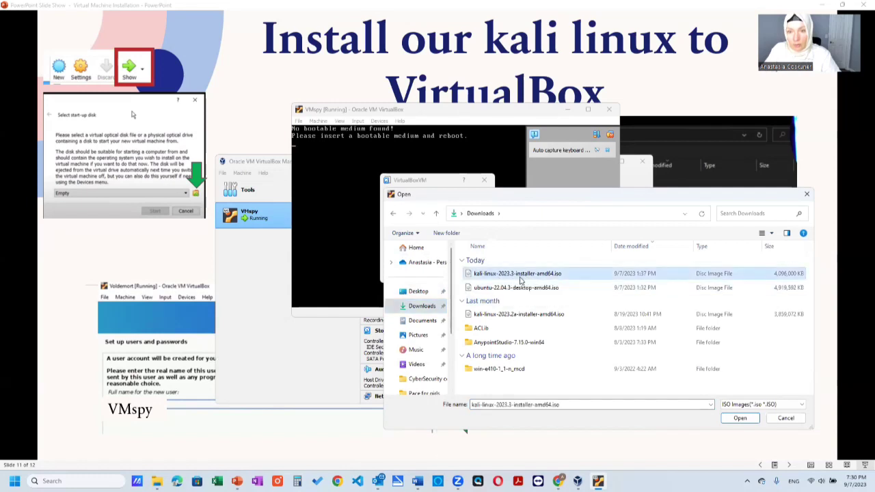
{"action": "left_click", "coordinate": [739, 418]}
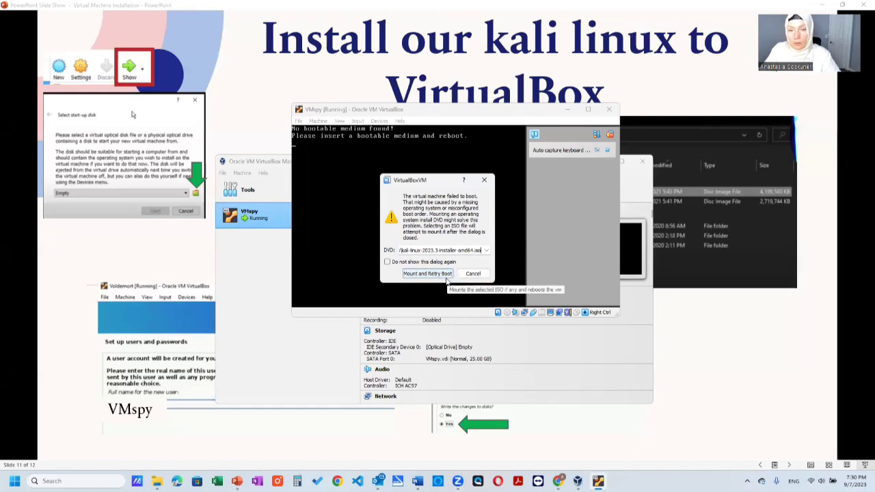
{"action": "left_click", "coordinate": [444, 276]}
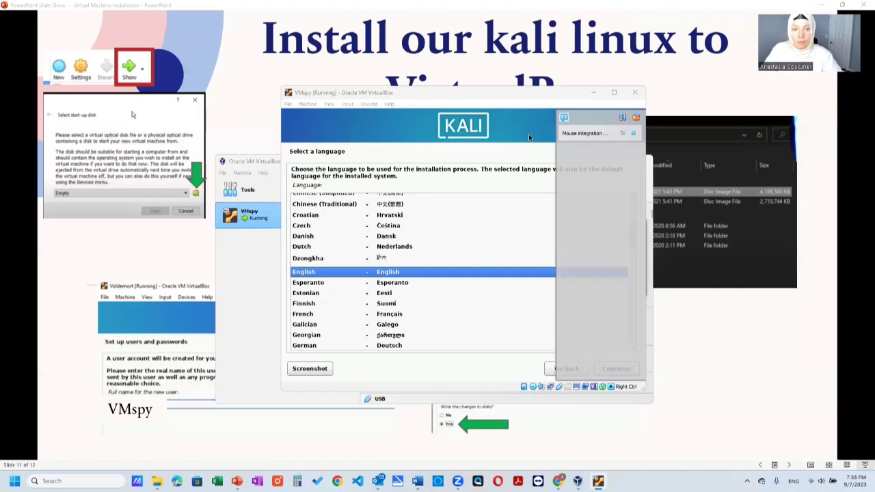
- Focus the VMspy window showing the Kali installer's Select a language step
{"action": "left_click", "coordinate": [414, 276]}
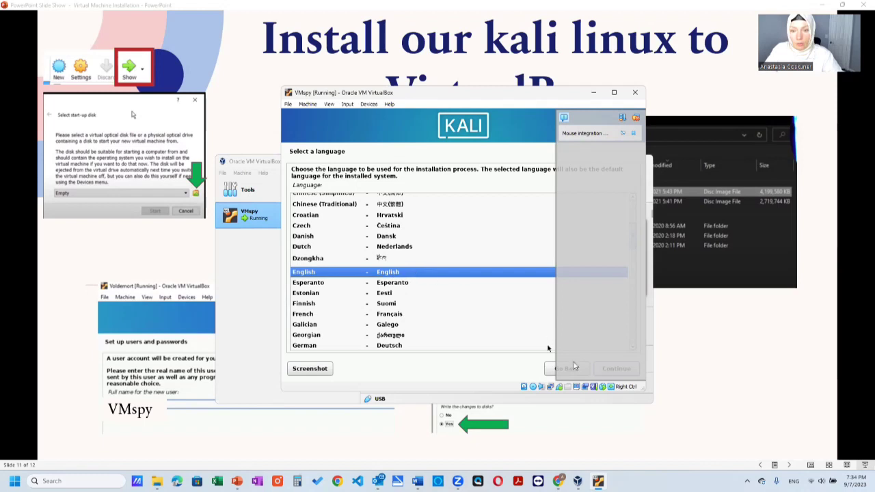
- Dismiss the mouse integration notice and accept English, United States and the American English keymap
{"action": "left_click", "coordinate": [634, 135]}
{"action": "left_click", "coordinate": [617, 369]}
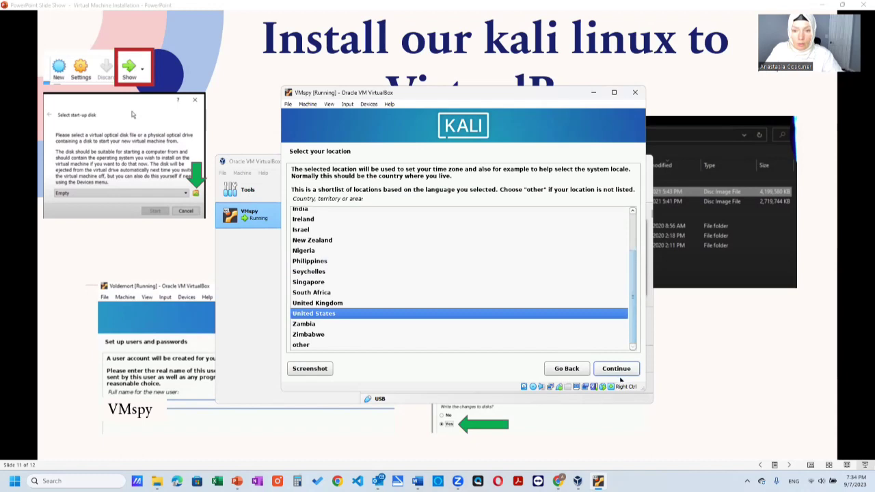
{"action": "left_click", "coordinate": [620, 368]}
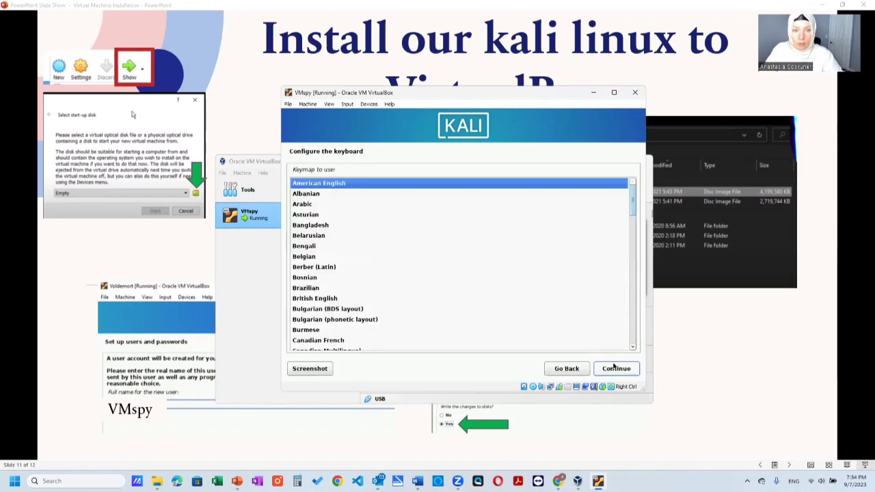
{"action": "left_click", "coordinate": [629, 369]}
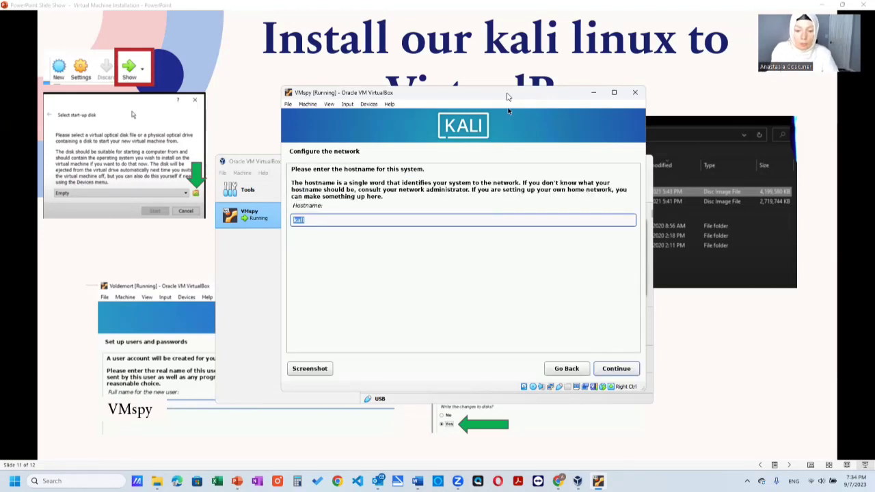
- Enter VMspy as the hostname in place of the default kali
{"action": "type", "text": "VM"}
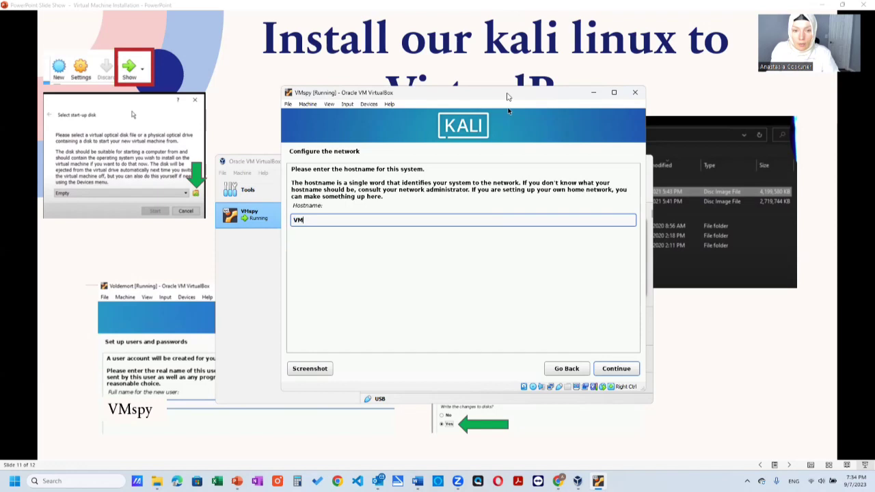
{"action": "type", "text": "spy"}
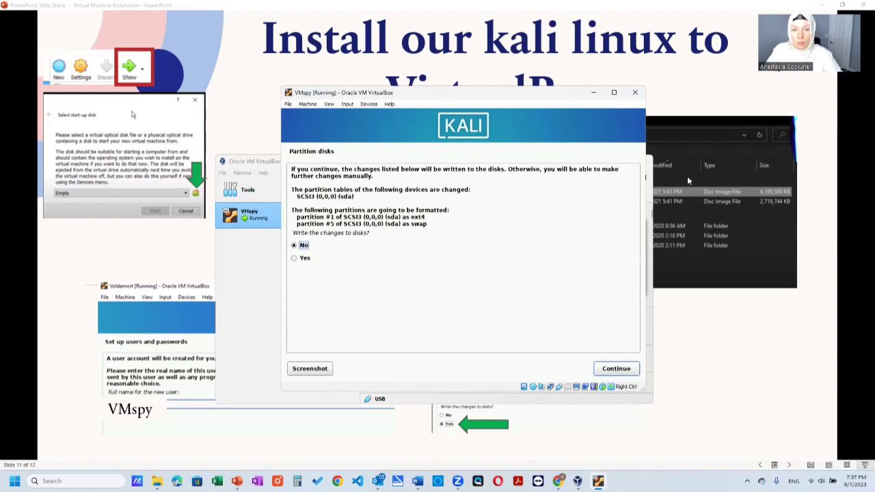
- Choose Yes to write the ext4 and swap partition changes to disk
{"action": "left_click", "coordinate": [823, 264]}
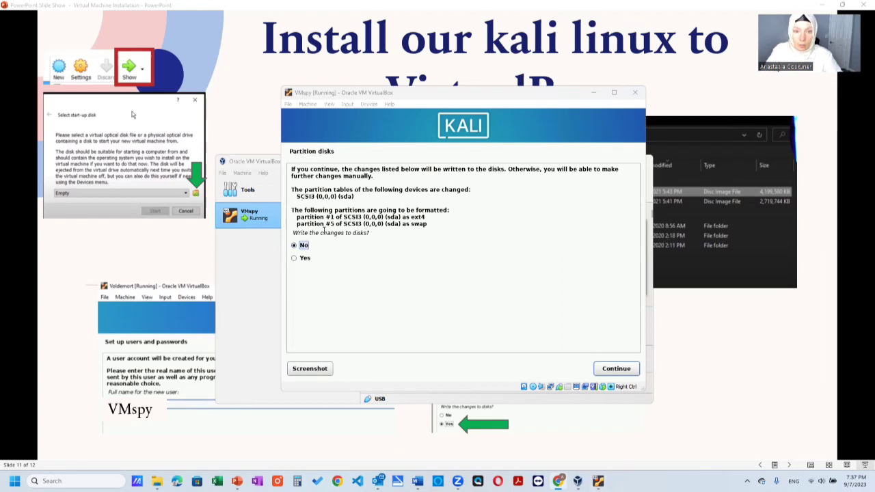
{"action": "left_click", "coordinate": [302, 259]}
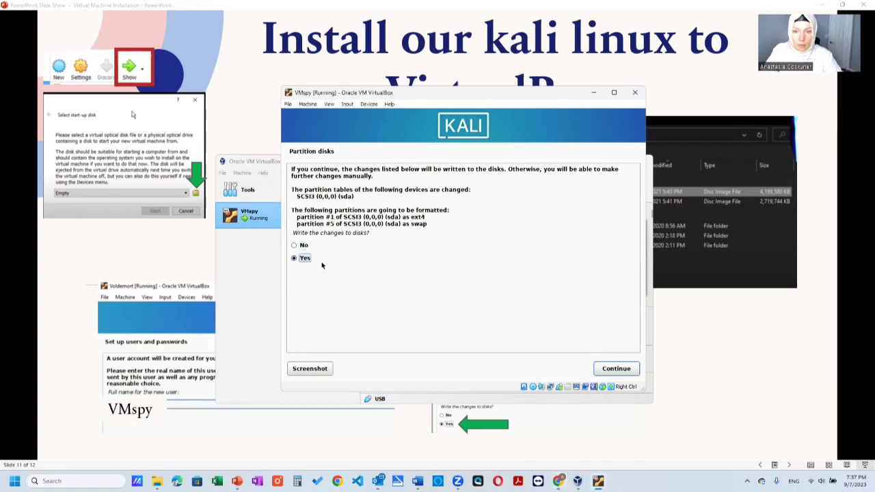
{"action": "left_click", "coordinate": [616, 369]}
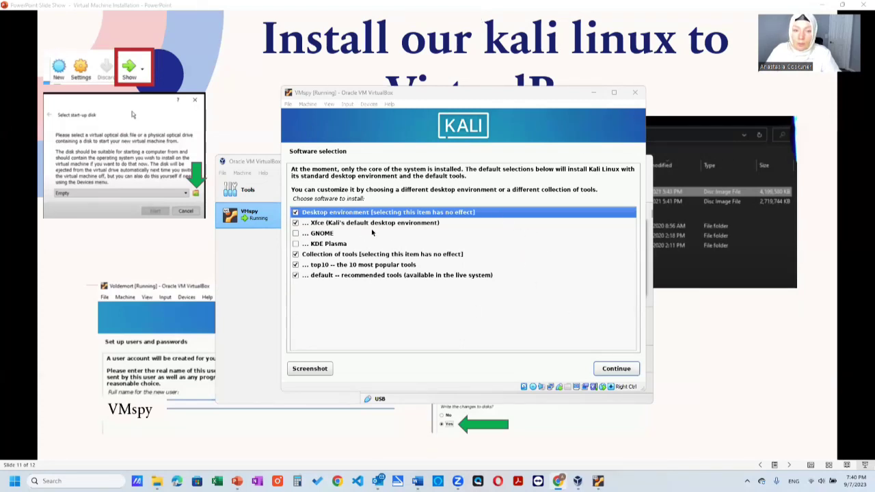
- Install the selected Kali software, then continue from Installation complete to reboot VMspy
{"action": "left_click", "coordinate": [619, 368]}
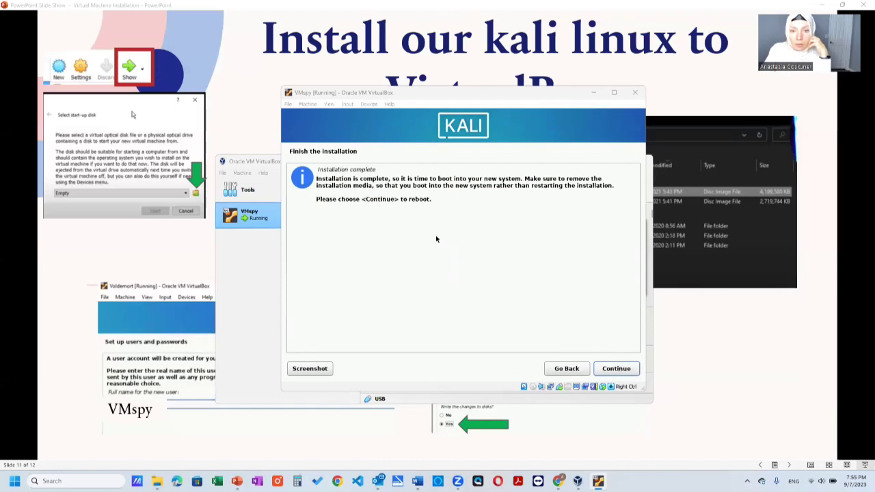
{"action": "left_click", "coordinate": [617, 370]}
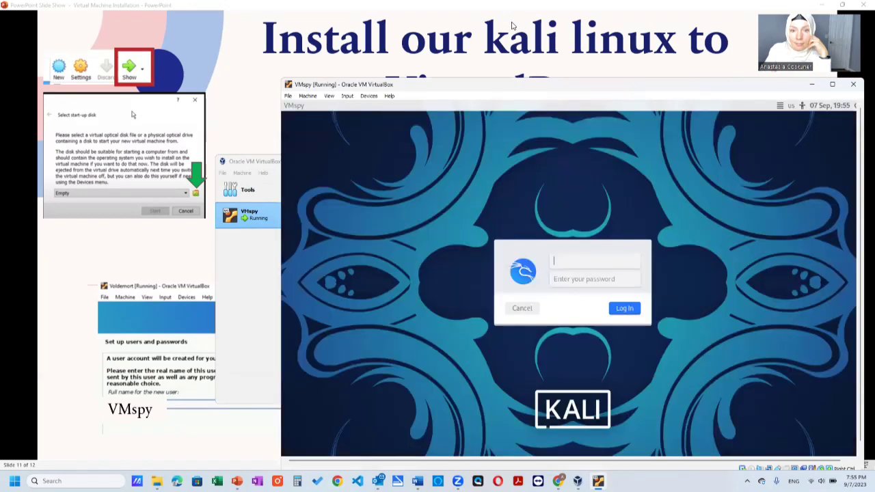
- Log in to Kali with the user's username and password to reach the Xfce desktop
{"action": "type", "text": "anastasiakuznetsova"}
{"action": "key", "text": "Tab"}
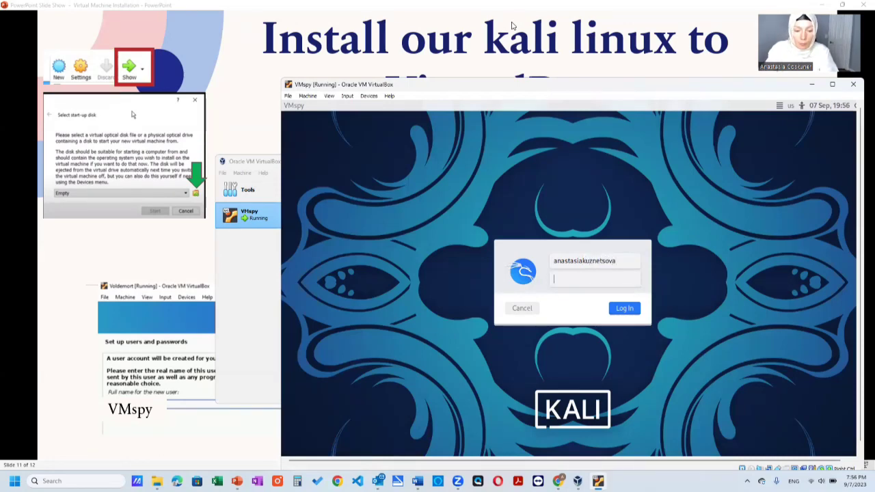
{"action": "type", "text": "*********"}
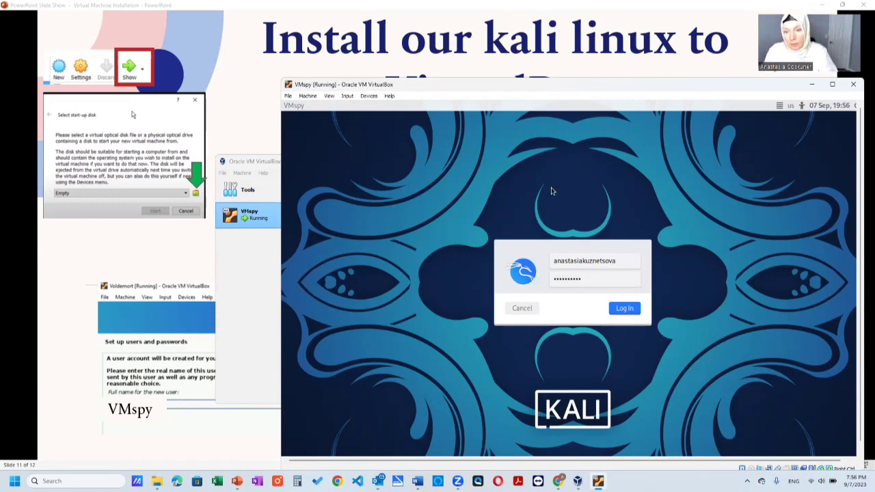
{"action": "left_click", "coordinate": [625, 309]}
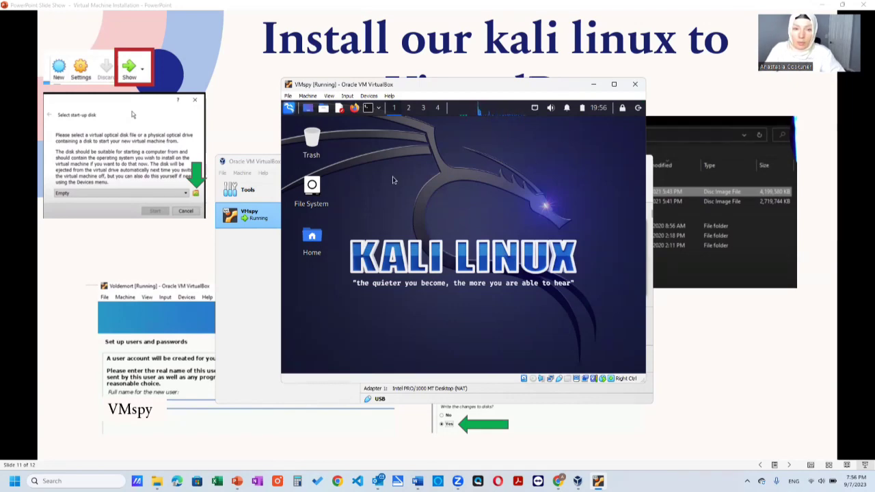
{"action": "left_click", "coordinate": [314, 239]}
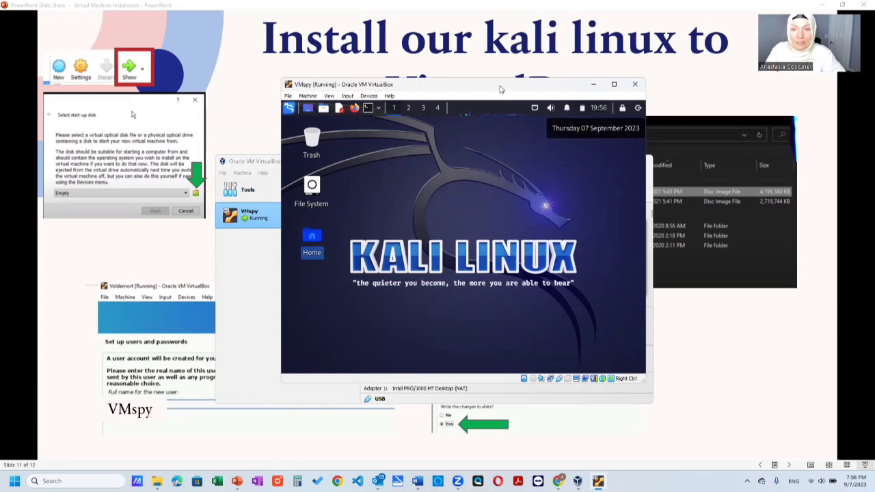
{"action": "left_click_drag", "start_coordinate": [500, 90], "coordinate": [327, 79]}
- Move the VirtualBox Manager up and right so it sits beside the running Kali VMspy window
{"action": "left_click", "coordinate": [515, 162]}
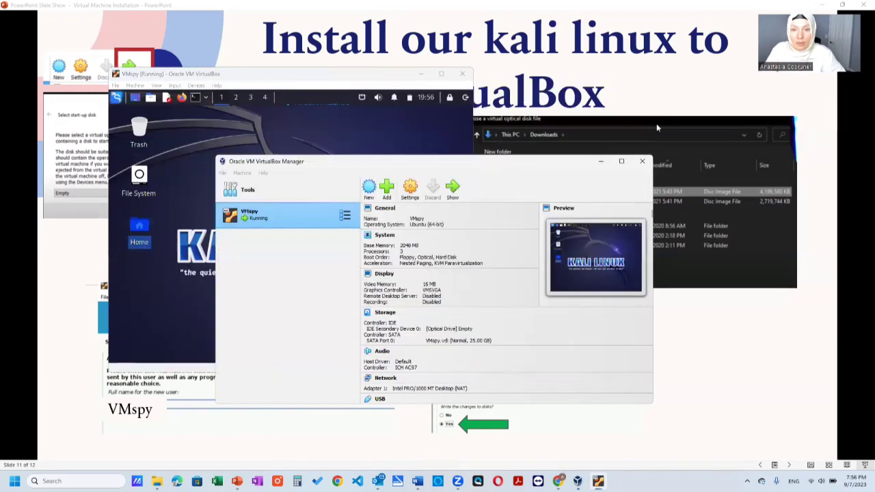
{"action": "left_click_drag", "start_coordinate": [515, 162], "coordinate": [688, 106]}
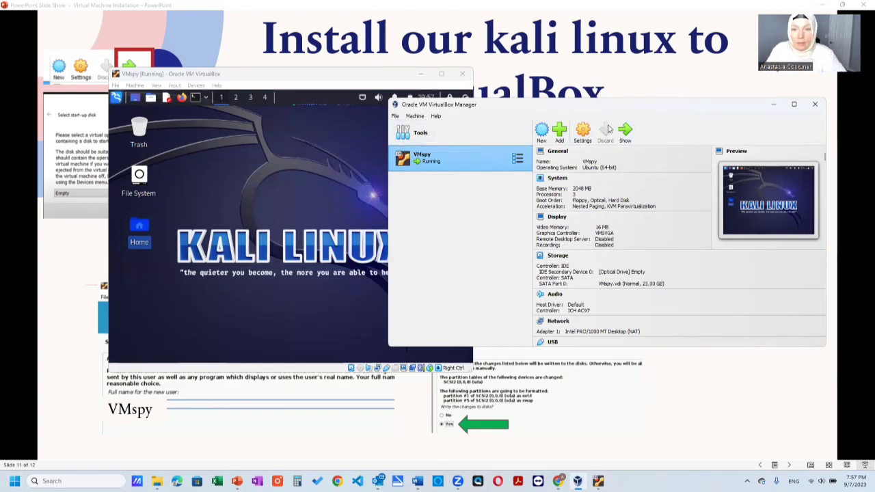
{"action": "left_click", "coordinate": [324, 74]}
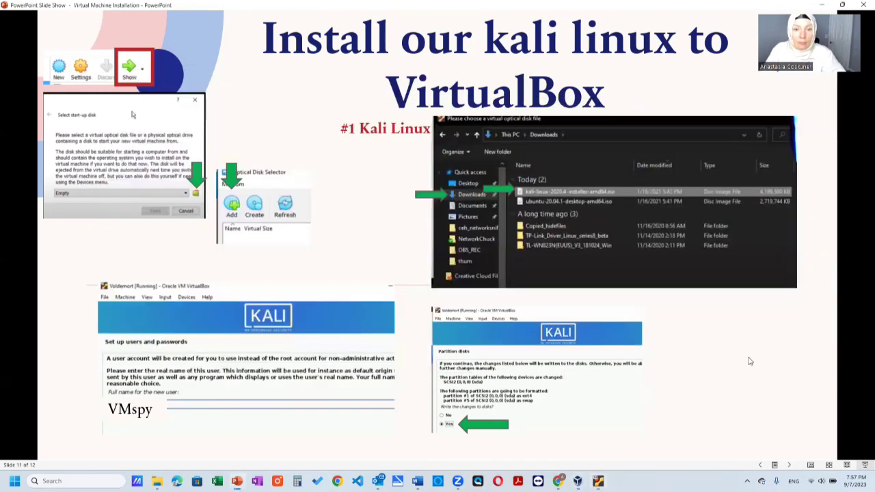
{"action": "left_click", "coordinate": [749, 361]}
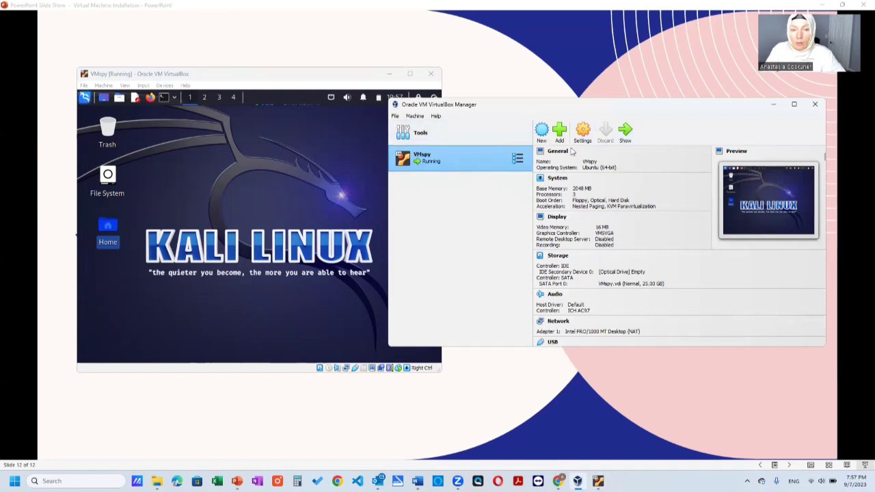
{"action": "left_click", "coordinate": [200, 283]}
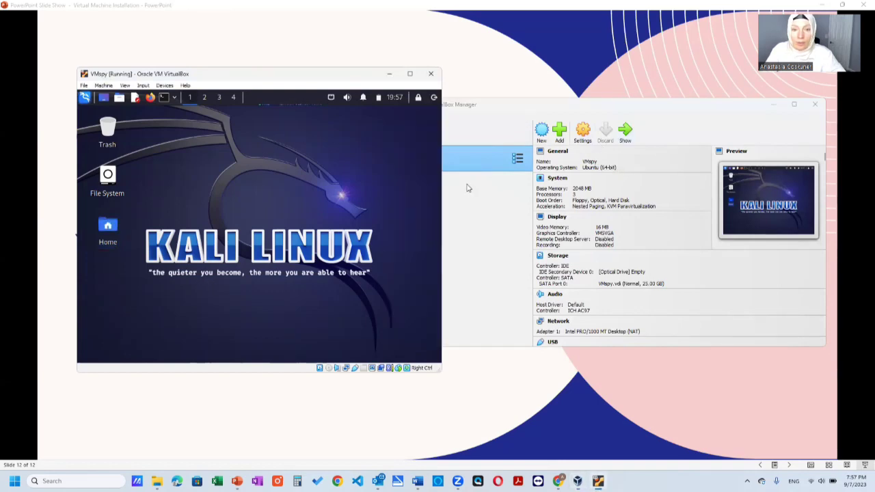
{"action": "left_click", "coordinate": [475, 161]}
{"action": "right_click", "coordinate": [511, 158]}
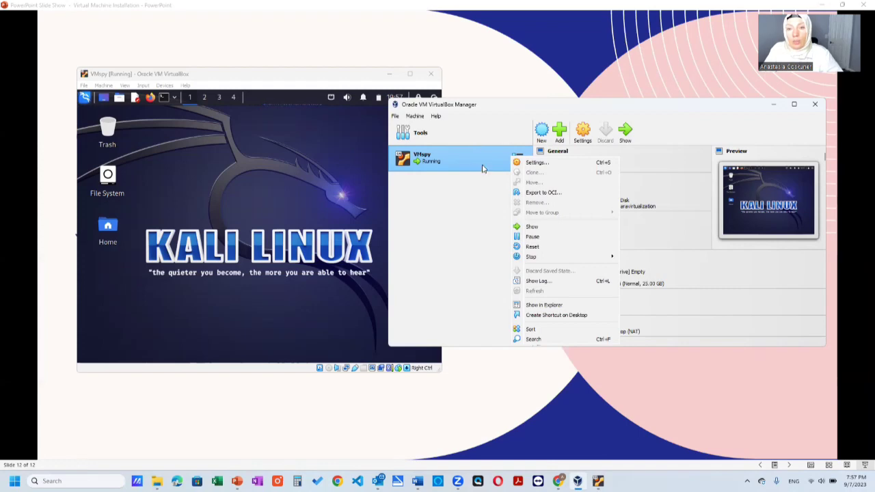
{"action": "left_click", "coordinate": [474, 194]}
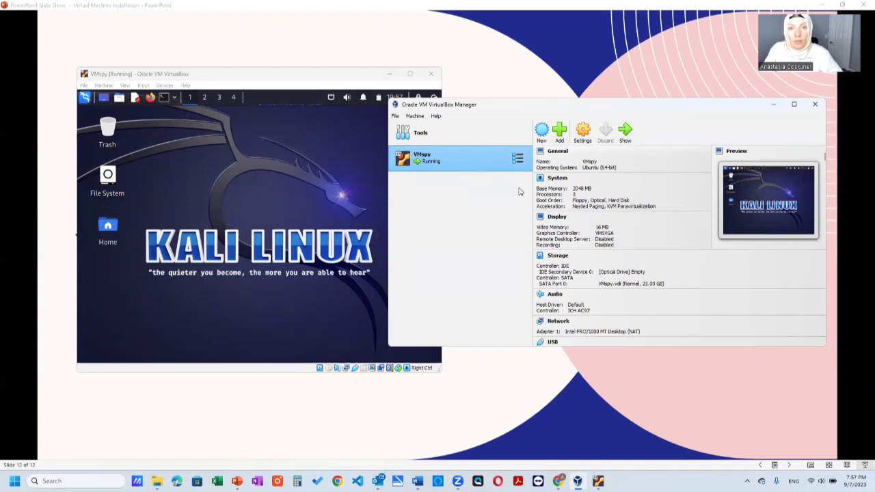
{"action": "left_click", "coordinate": [316, 153]}
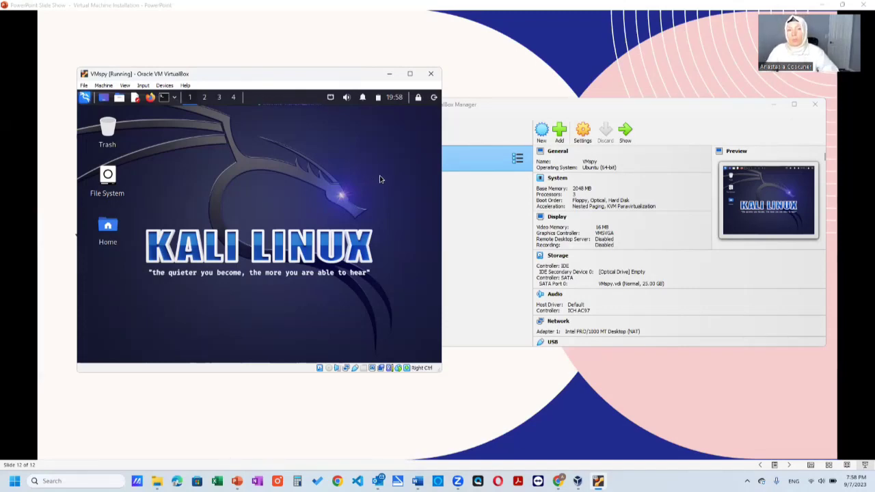
{"action": "left_click", "coordinate": [505, 113]}
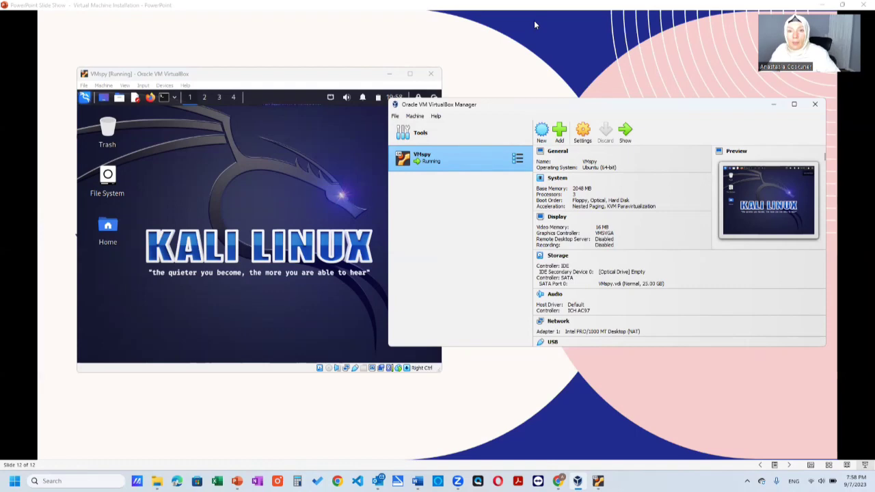
{"action": "left_click", "coordinate": [488, 19]}
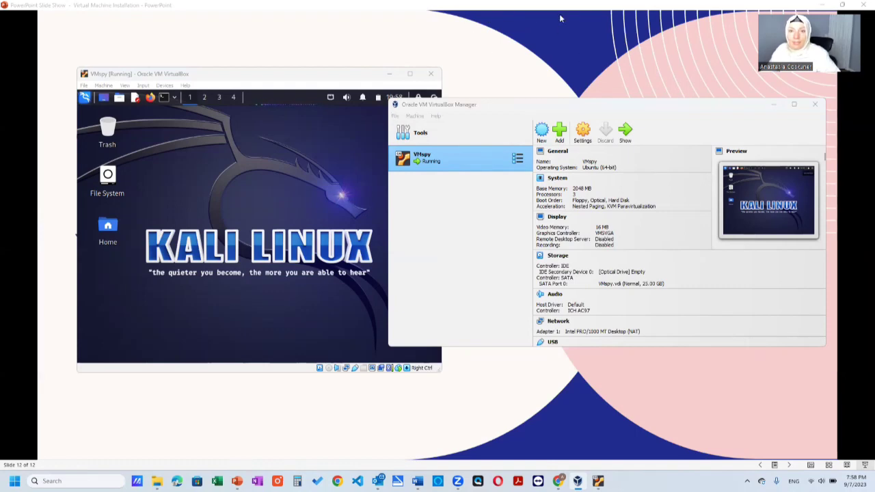